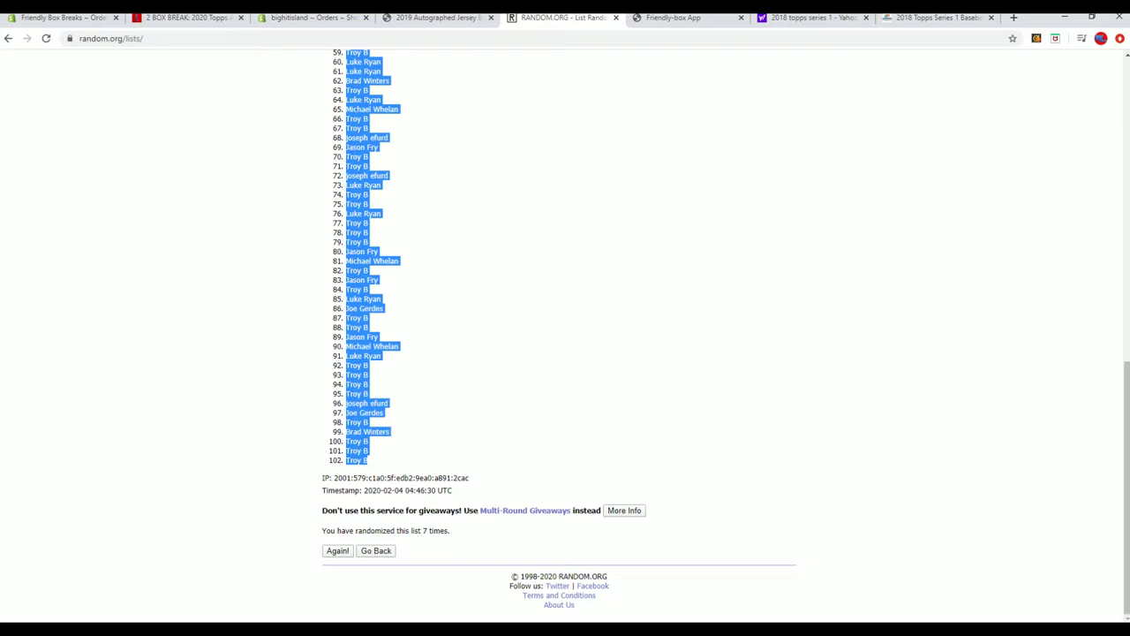
Step: Switch to the Excel workbook, delete the old columns A and B on Sheet1, and widen column A
{"action": "key", "text": "alt+Tab"}
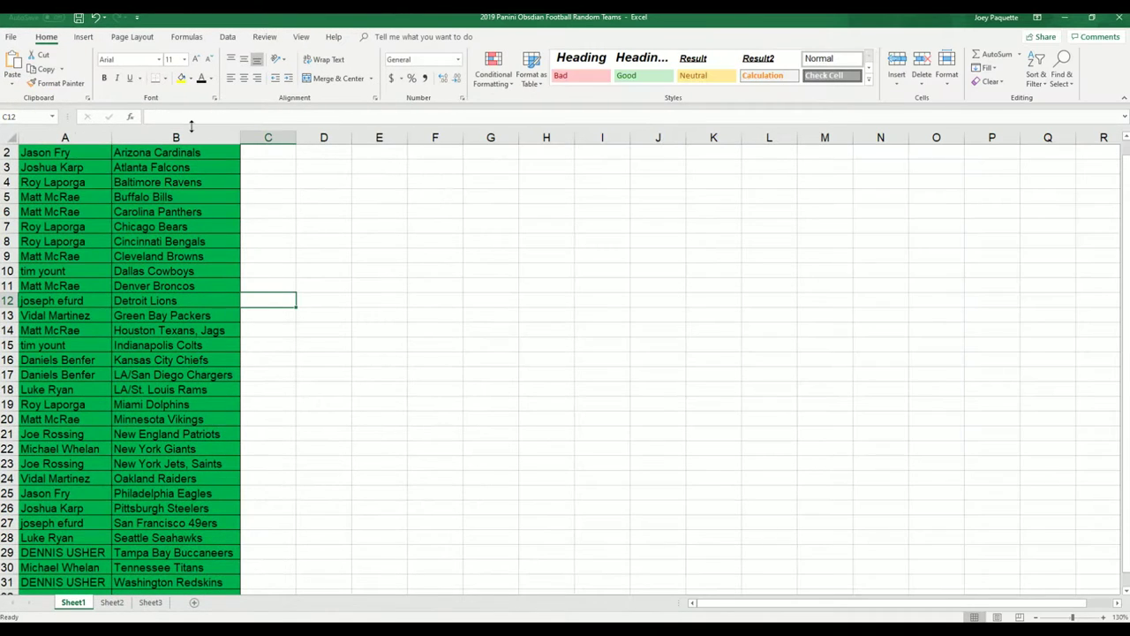
{"action": "left_click_drag", "start_coordinate": [64, 138], "coordinate": [208, 152]}
{"action": "right_click", "coordinate": [151, 208]}
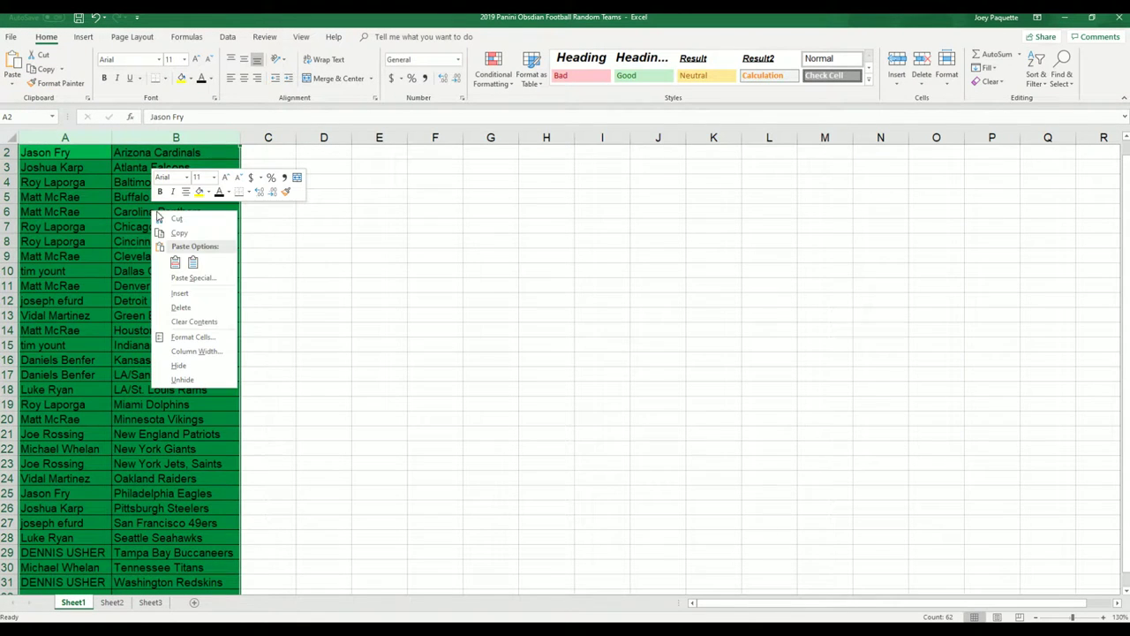
{"action": "left_click", "coordinate": [185, 307]}
{"action": "left_click_drag", "start_coordinate": [74, 138], "coordinate": [198, 138]}
Step: Try to paste the copied randomized owner list with its source formatting starting at cell A2
{"action": "left_click", "coordinate": [164, 155]}
{"action": "key", "text": "ctrl+v"}
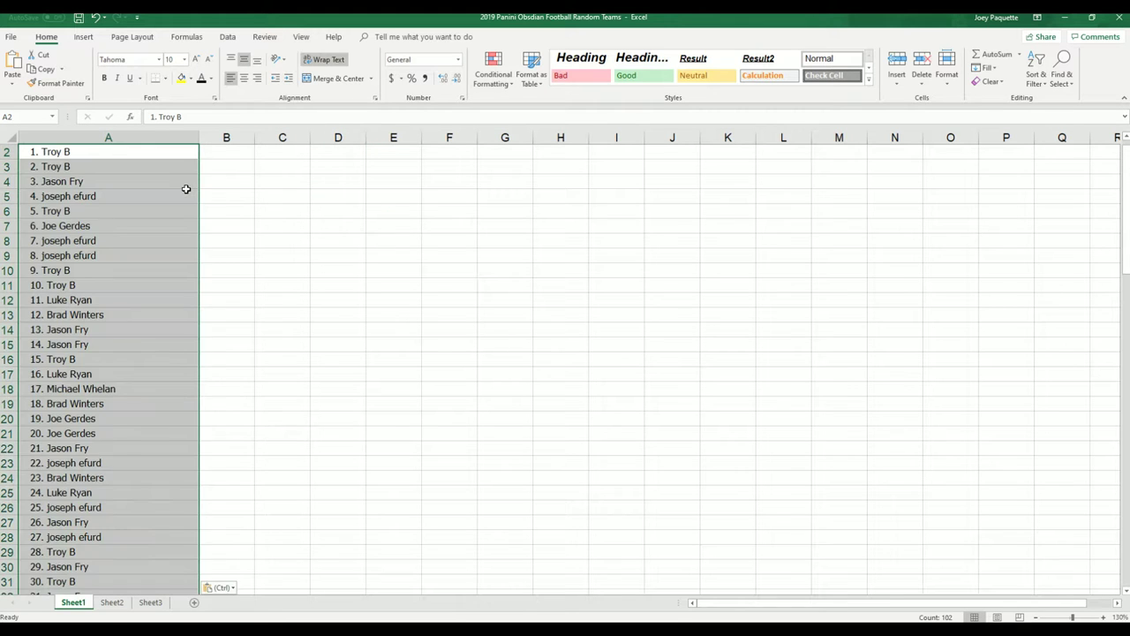
{"action": "scroll", "coordinate": [187, 189], "scroll_direction": "down", "scroll_amount": 9}
{"action": "scroll", "coordinate": [186, 189], "scroll_direction": "up", "scroll_amount": 9}
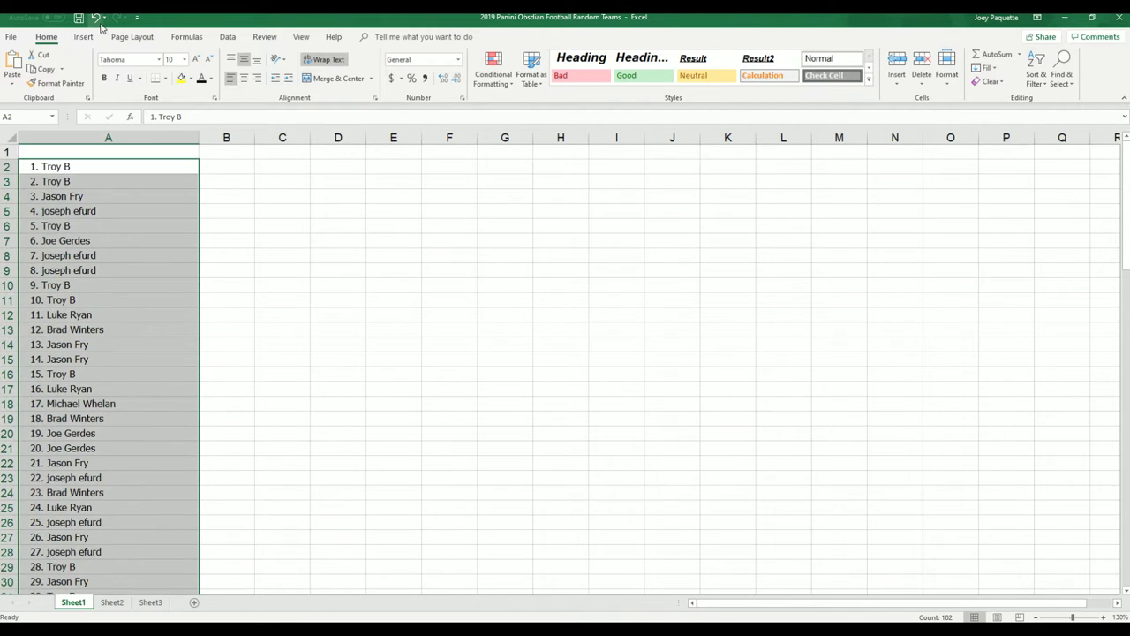
{"action": "left_click", "coordinate": [96, 17]}
Step: Paste the copied owner list as unformatted text starting at cell A1
{"action": "left_click", "coordinate": [92, 154]}
{"action": "right_click", "coordinate": [93, 154]}
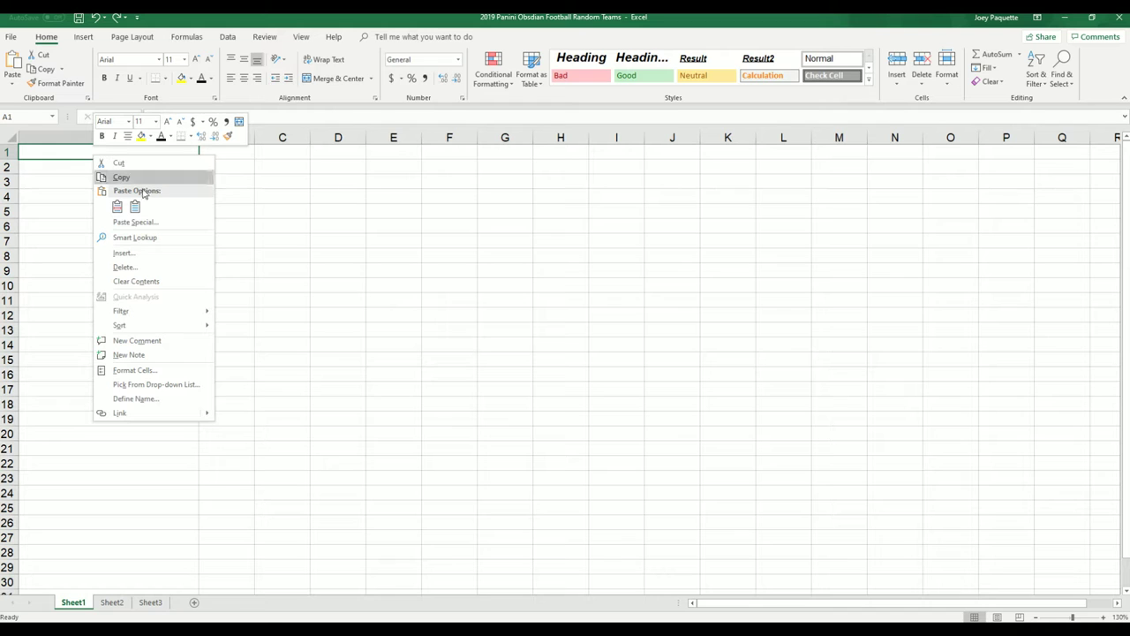
{"action": "left_click", "coordinate": [152, 221]}
{"action": "left_click", "coordinate": [80, 162]}
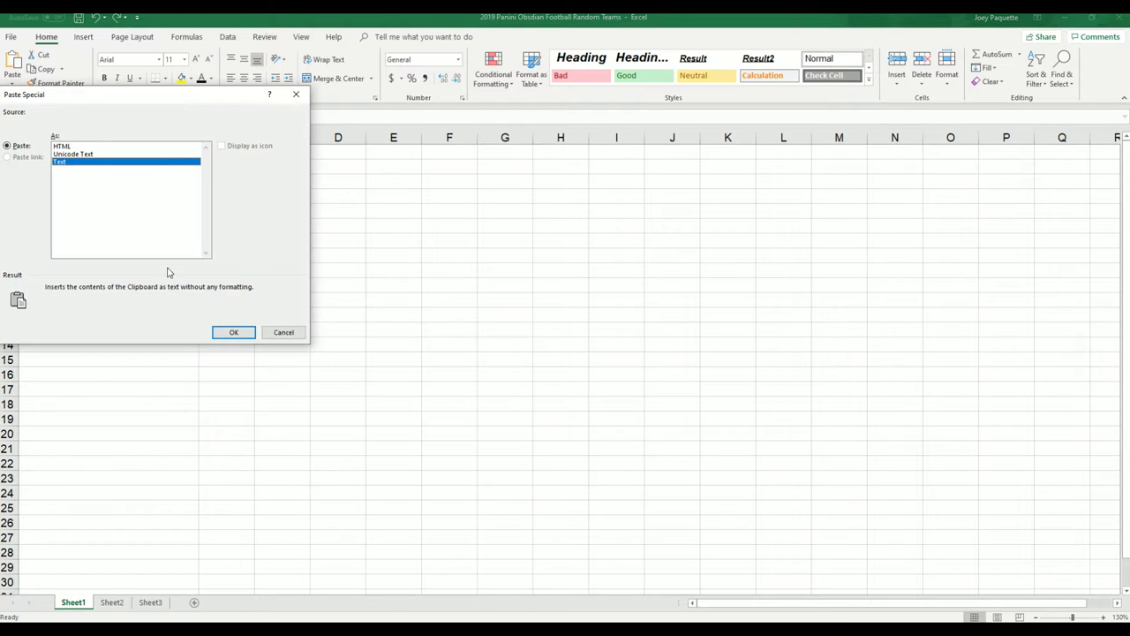
{"action": "left_click", "coordinate": [232, 332]}
{"action": "left_click", "coordinate": [212, 344]}
Step: Narrow column A and widen column B beside the pasted owner list
{"action": "left_click_drag", "start_coordinate": [198, 134], "coordinate": [321, 146]}
{"action": "left_click", "coordinate": [171, 227]}
{"action": "left_click", "coordinate": [240, 156]}
{"action": "scroll", "coordinate": [265, 194], "scroll_direction": "down", "scroll_amount": 2}
{"action": "scroll", "coordinate": [281, 187], "scroll_direction": "down", "scroll_amount": 6}
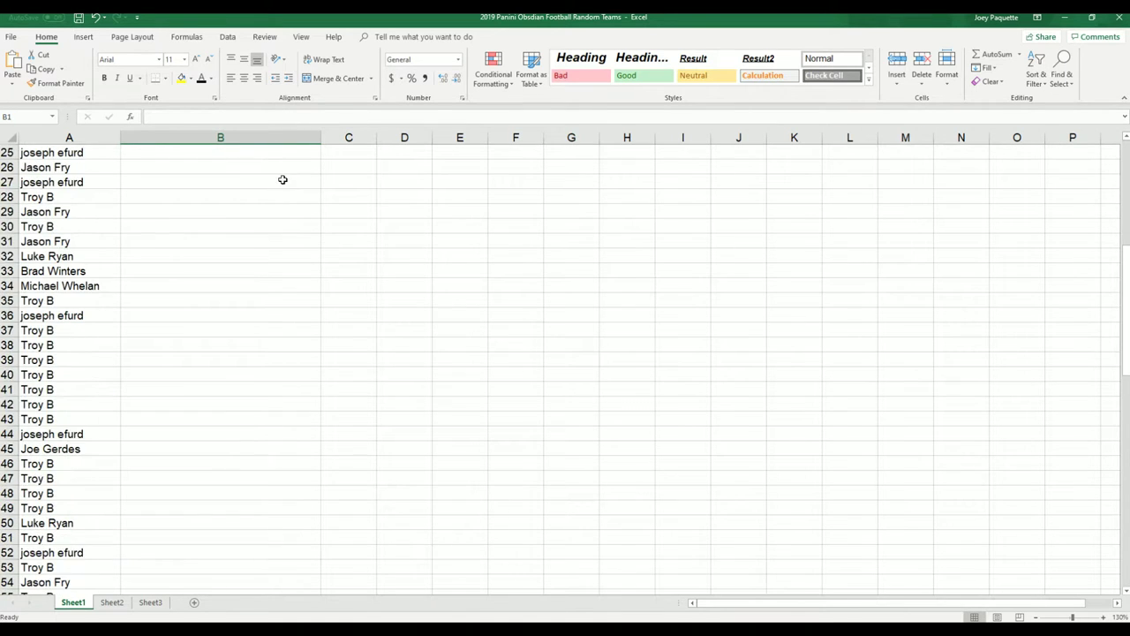
{"action": "scroll", "coordinate": [281, 187], "scroll_direction": "up", "scroll_amount": 8}
Step: Undo the column width changes and the text paste at cell A1
{"action": "left_click", "coordinate": [97, 16]}
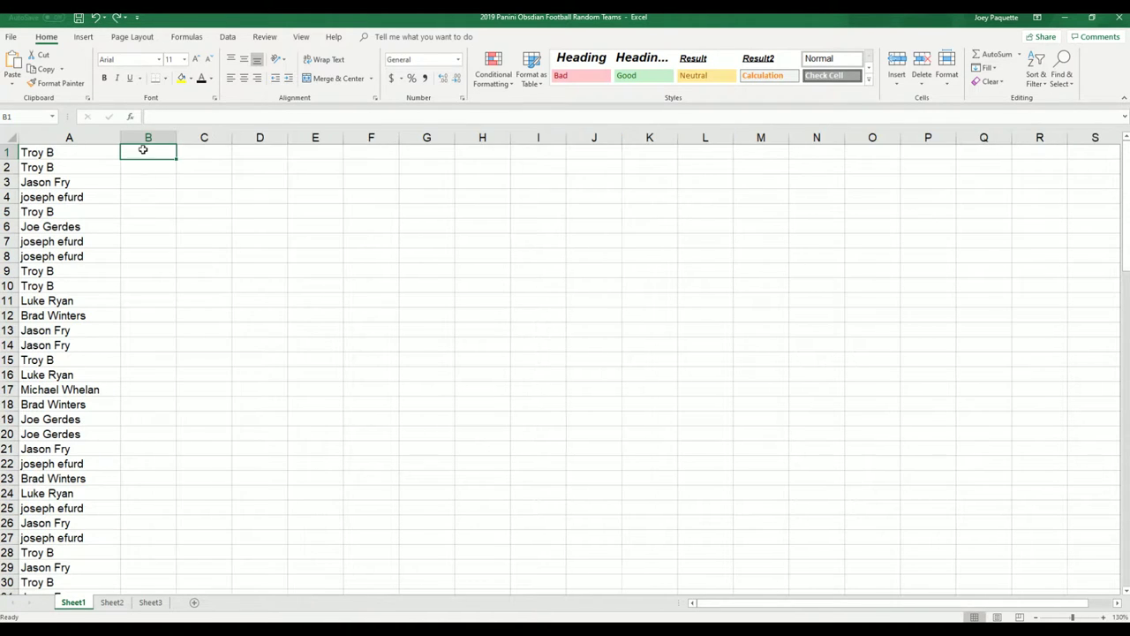
{"action": "key", "text": "ctrl+z"}
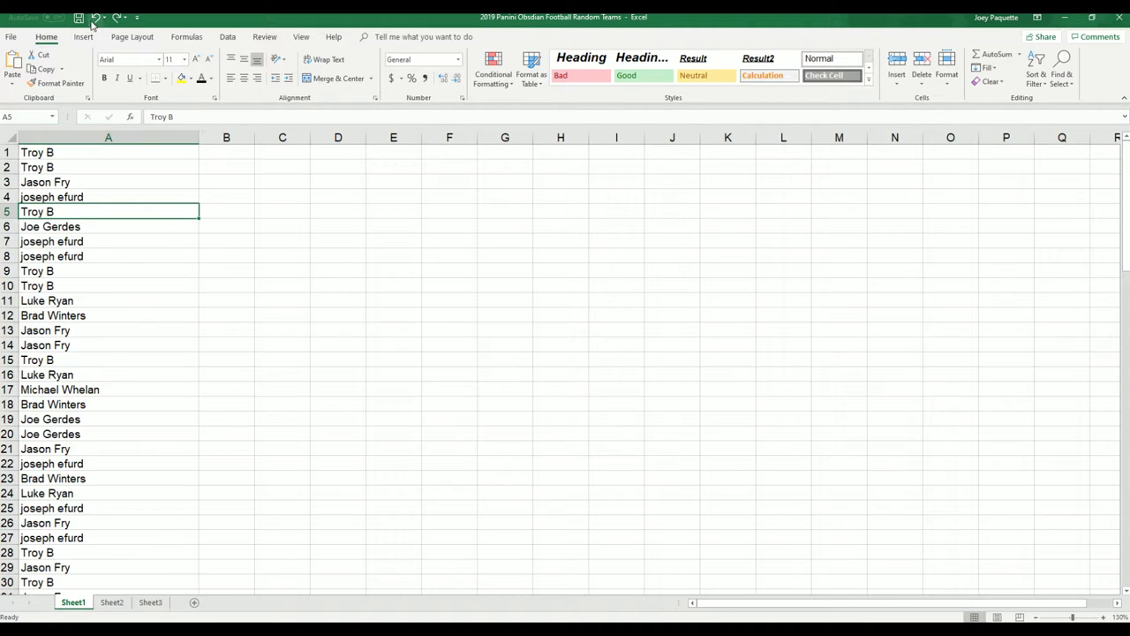
{"action": "left_click", "coordinate": [97, 16]}
Step: Paste the copied owner list as unformatted text starting at cell A2, leaving row 1 for headings
{"action": "left_click", "coordinate": [116, 168]}
{"action": "right_click", "coordinate": [116, 167]}
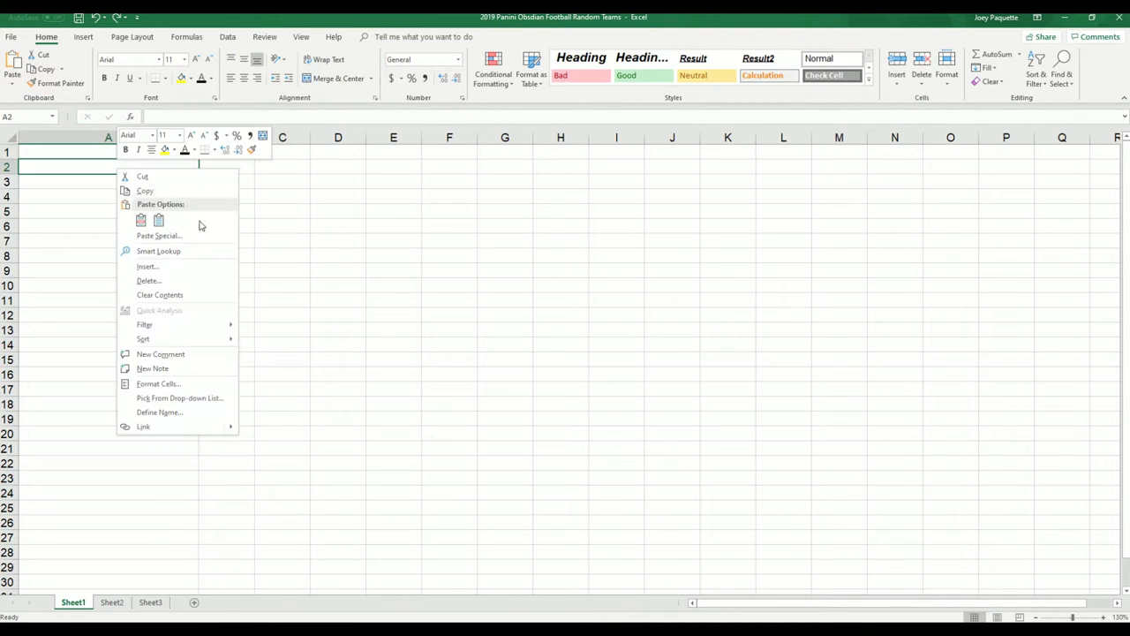
{"action": "left_click", "coordinate": [197, 235]}
{"action": "left_click", "coordinate": [133, 174]}
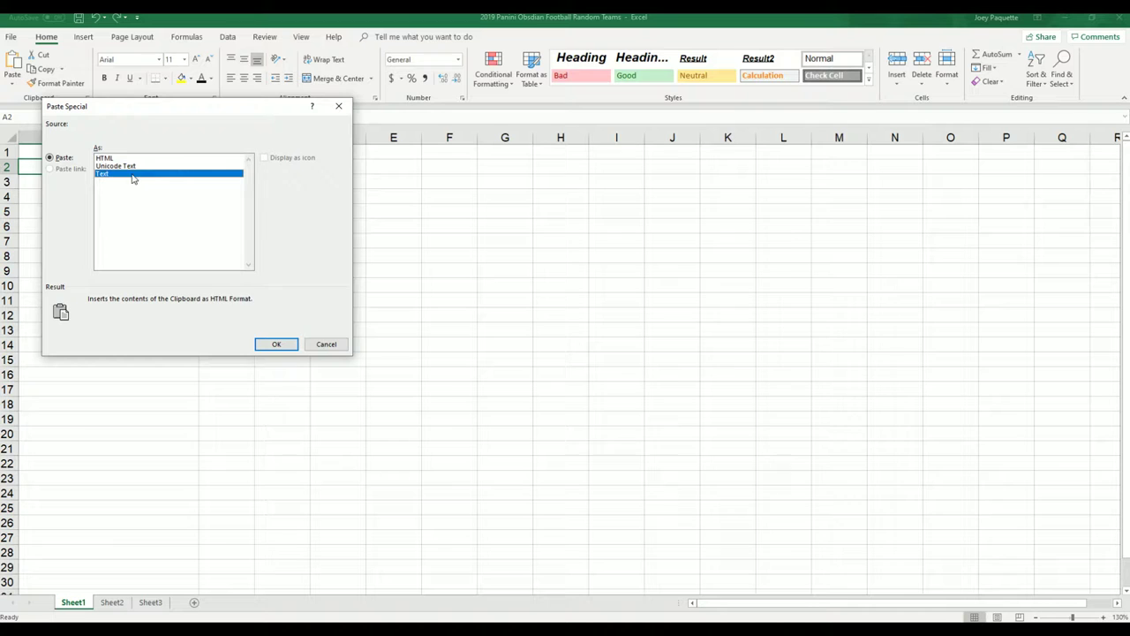
{"action": "left_click", "coordinate": [276, 343]}
{"action": "left_click", "coordinate": [287, 302]}
Step: Enter the heading OWNERS in cell A1
{"action": "left_click", "coordinate": [122, 151]}
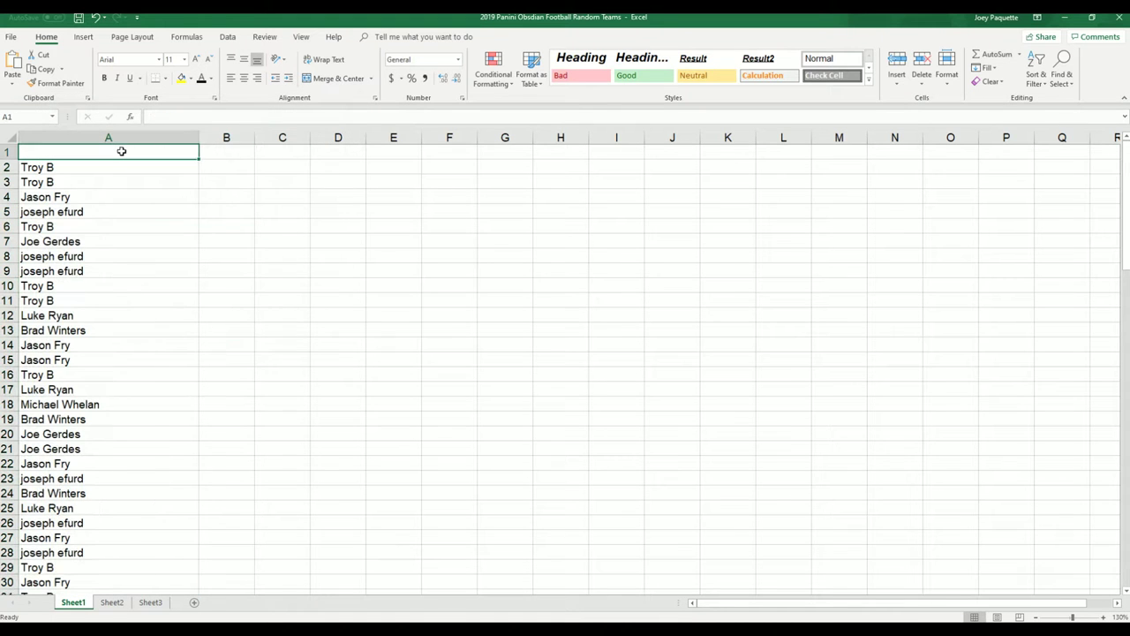
{"action": "type", "text": "Names"}
{"action": "key", "text": "BackSpace"}
{"action": "key", "text": "BackSpace"}
{"action": "key", "text": "BackSpace"}
{"action": "key", "text": "BackSpace"}
{"action": "key", "text": "BackSpace"}
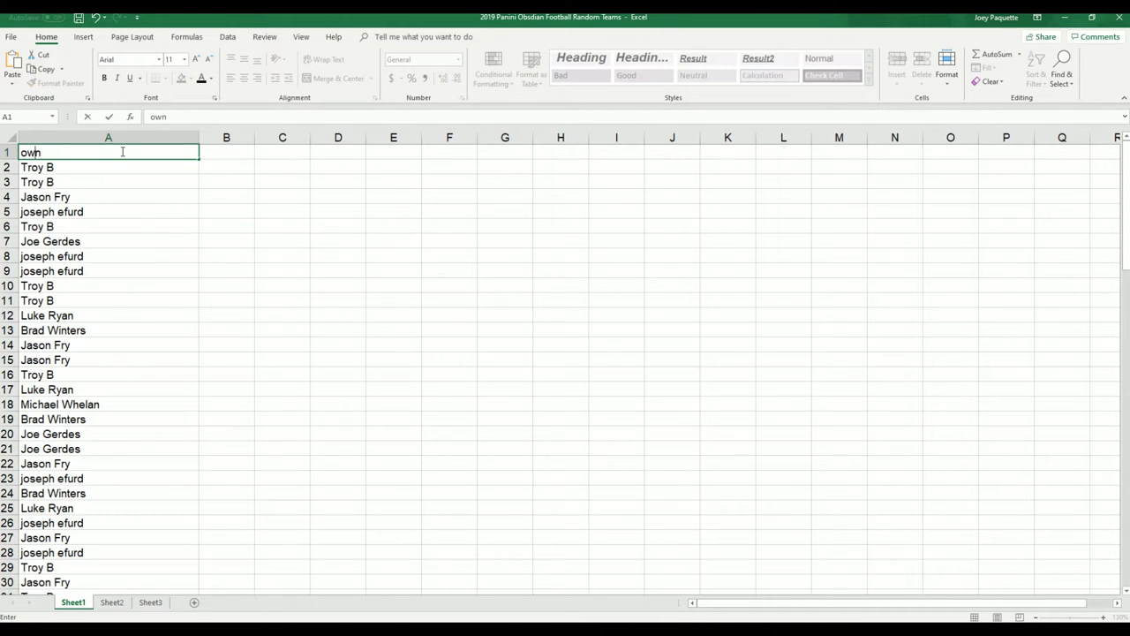
{"action": "type", "text": "OWNERS"}
{"action": "left_click", "coordinate": [219, 310]}
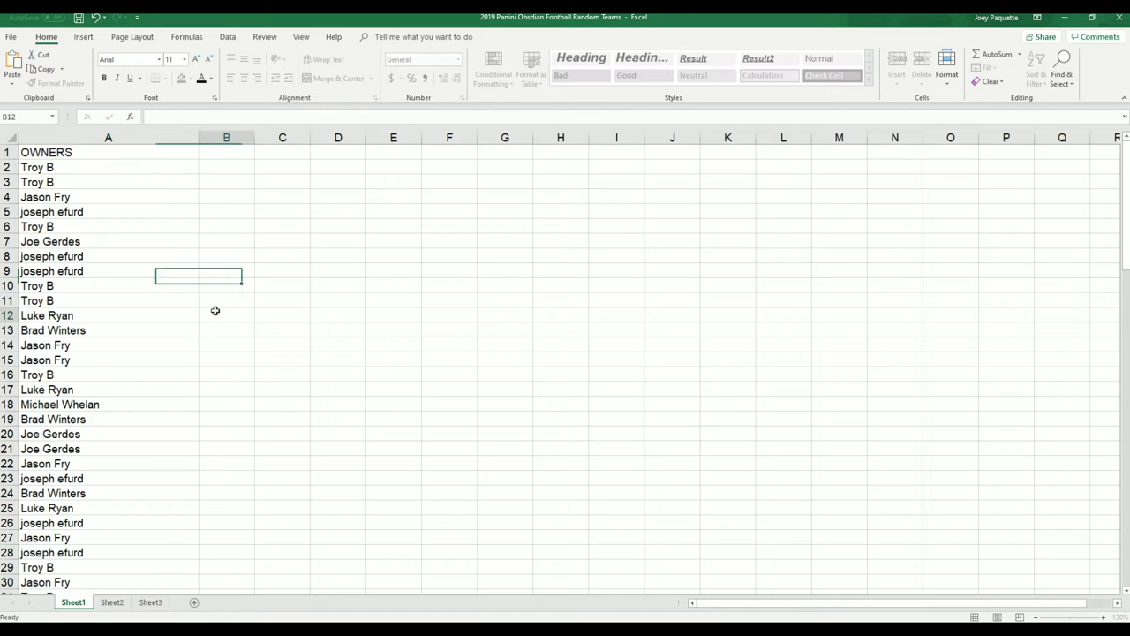
Step: Widen column B and enter the heading PLAYERS in cell B1
{"action": "left_click_drag", "start_coordinate": [256, 135], "coordinate": [309, 136]}
{"action": "left_click", "coordinate": [276, 164]}
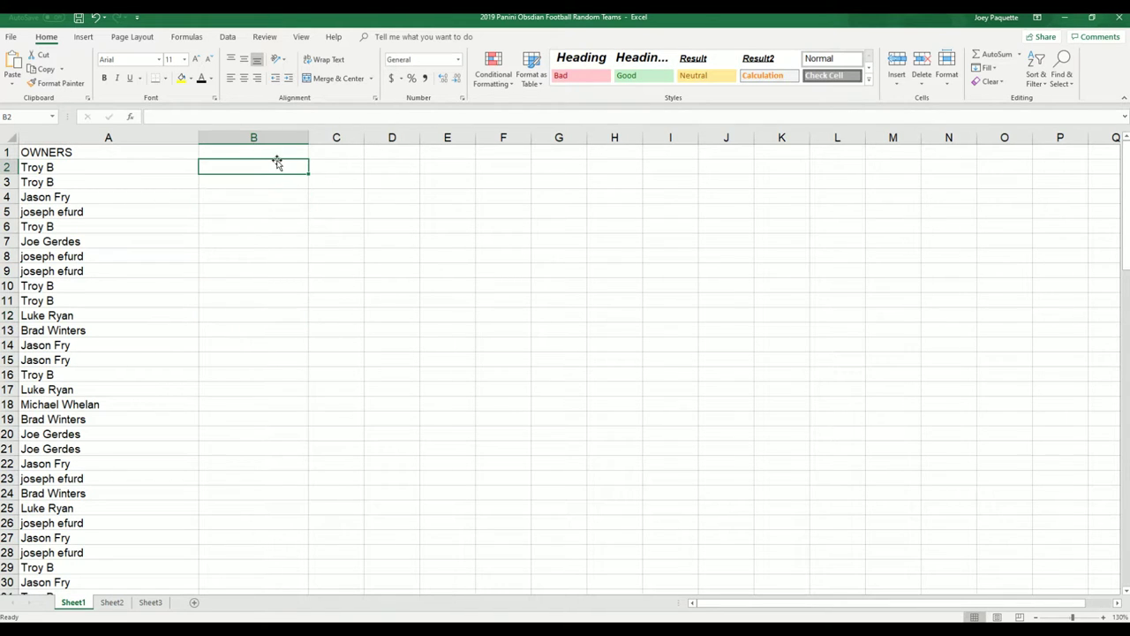
{"action": "left_click", "coordinate": [258, 152]}
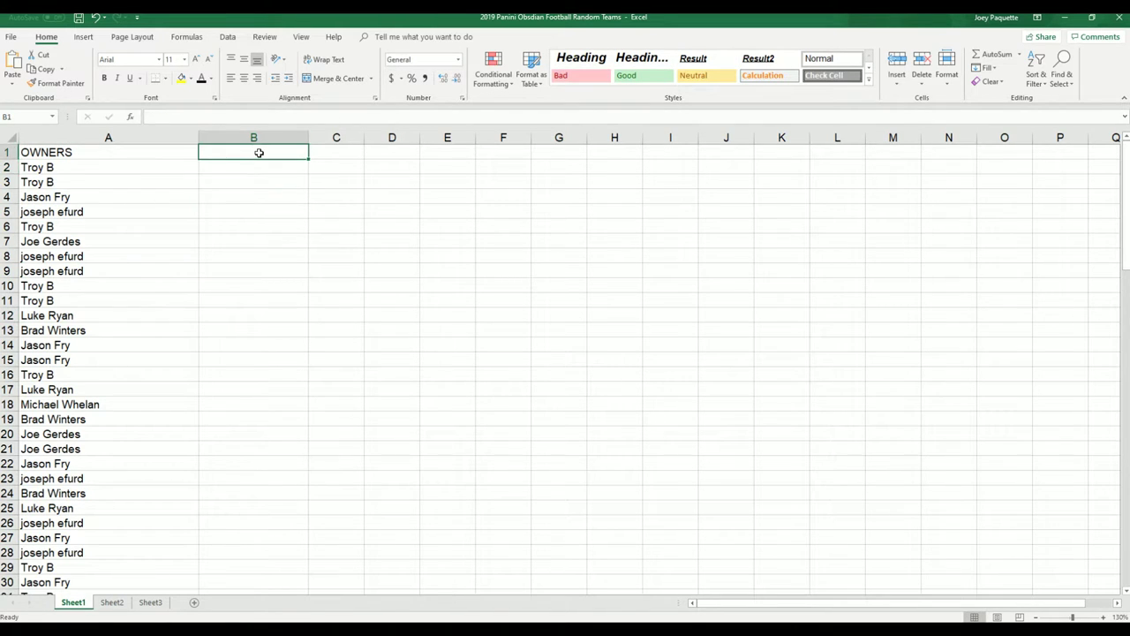
{"action": "type", "text": "PLAYERS"}
{"action": "left_click", "coordinate": [345, 180]}
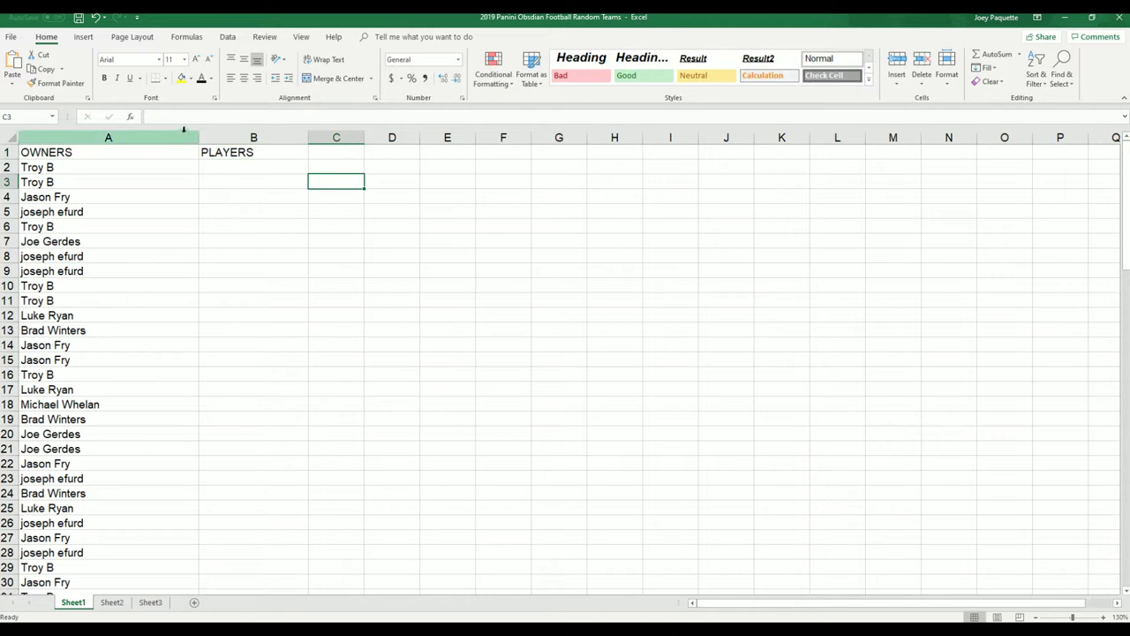
Step: Narrow column A to just fit the owner names and make column B about twice as wide
{"action": "left_click_drag", "start_coordinate": [201, 139], "coordinate": [124, 139]}
{"action": "left_click", "coordinate": [184, 222]}
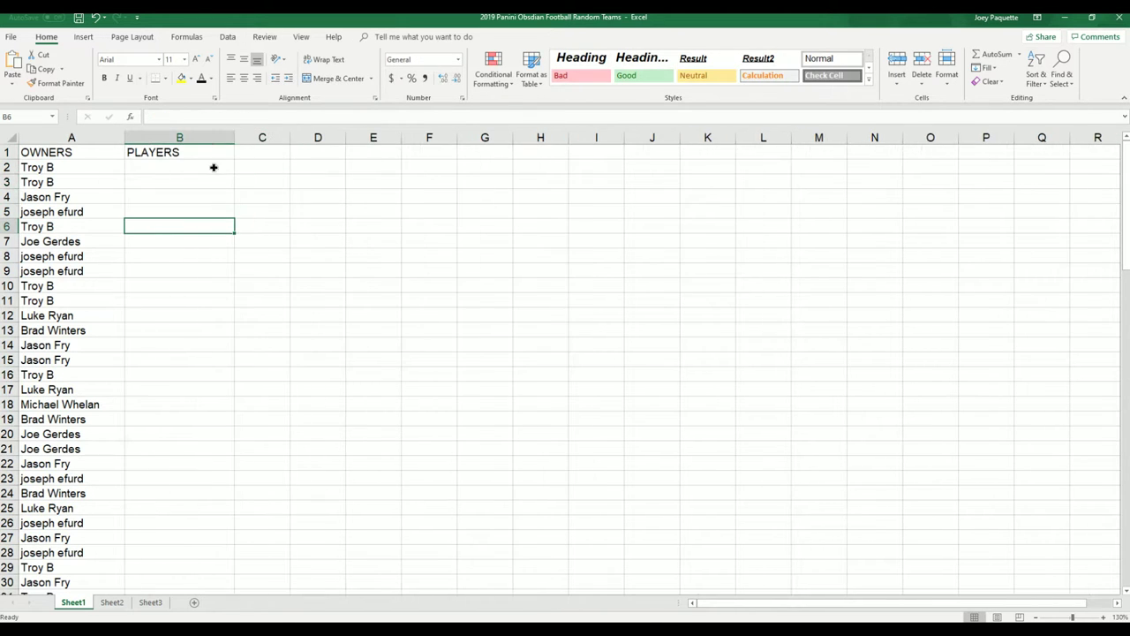
{"action": "left_click", "coordinate": [215, 166]}
{"action": "left_click_drag", "start_coordinate": [243, 137], "coordinate": [347, 137]}
{"action": "left_click", "coordinate": [487, 286]}
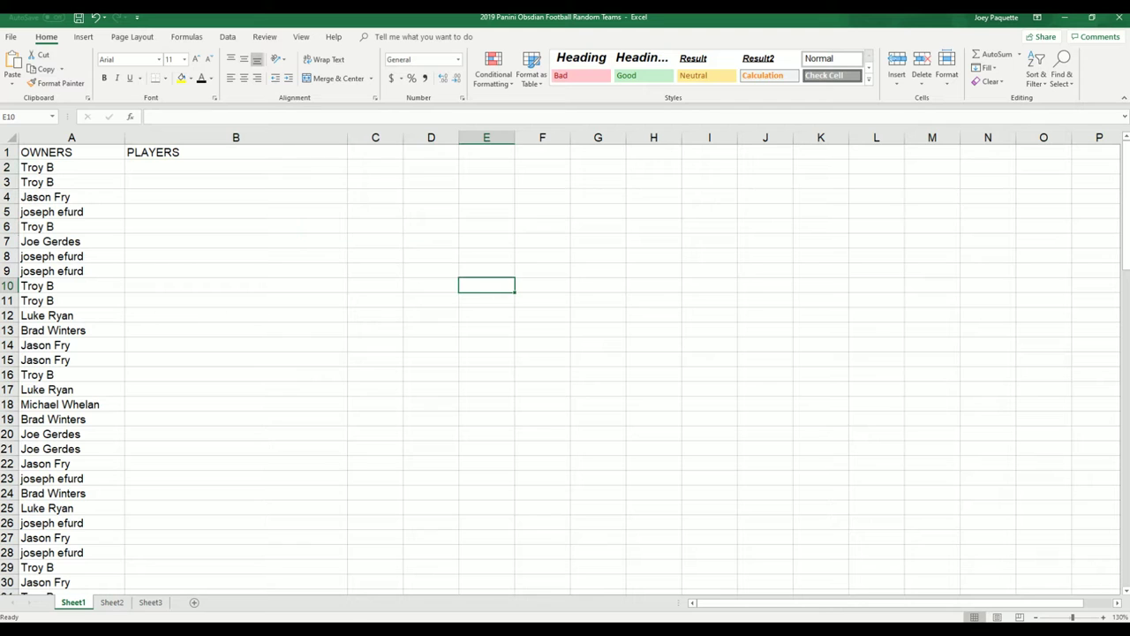
Step: Switch back to the browser and open an empty List Randomizer form on RANDOM.ORG
{"action": "left_click", "coordinate": [1065, 17]}
{"action": "scroll", "coordinate": [472, 138], "scroll_direction": "up", "scroll_amount": 15}
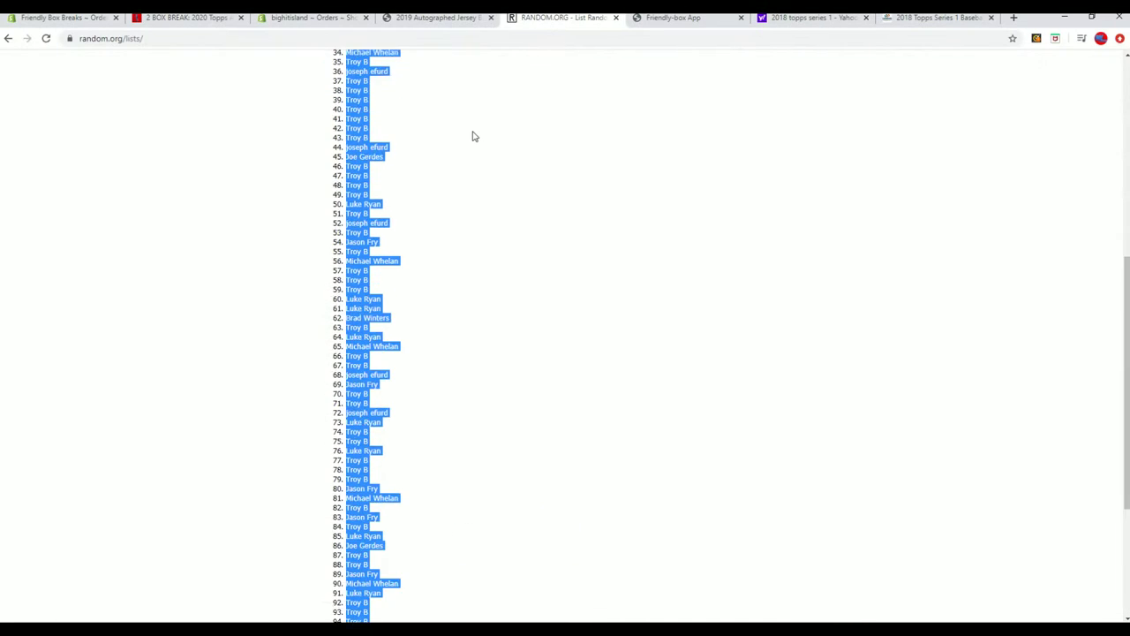
{"action": "left_click", "coordinate": [468, 85]}
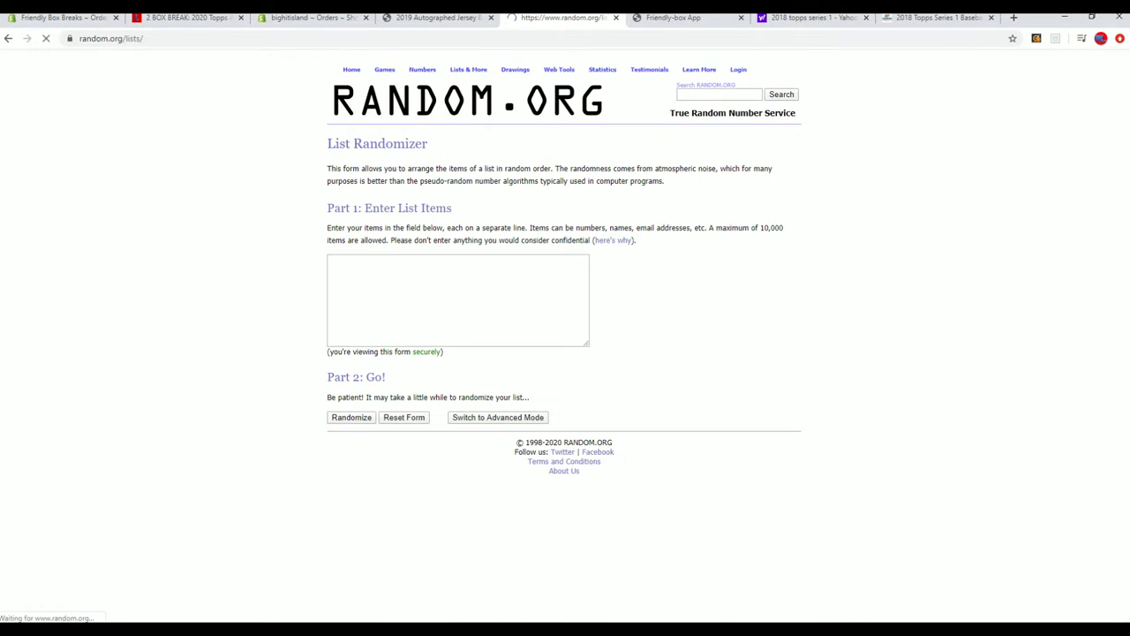
Step: Switch to Notepad and copy the full player list from A.J. Puk to Zack Wheeler
{"action": "key", "text": "alt+Tab"}
{"action": "scroll", "coordinate": [926, 324], "scroll_direction": "down", "scroll_amount": 7}
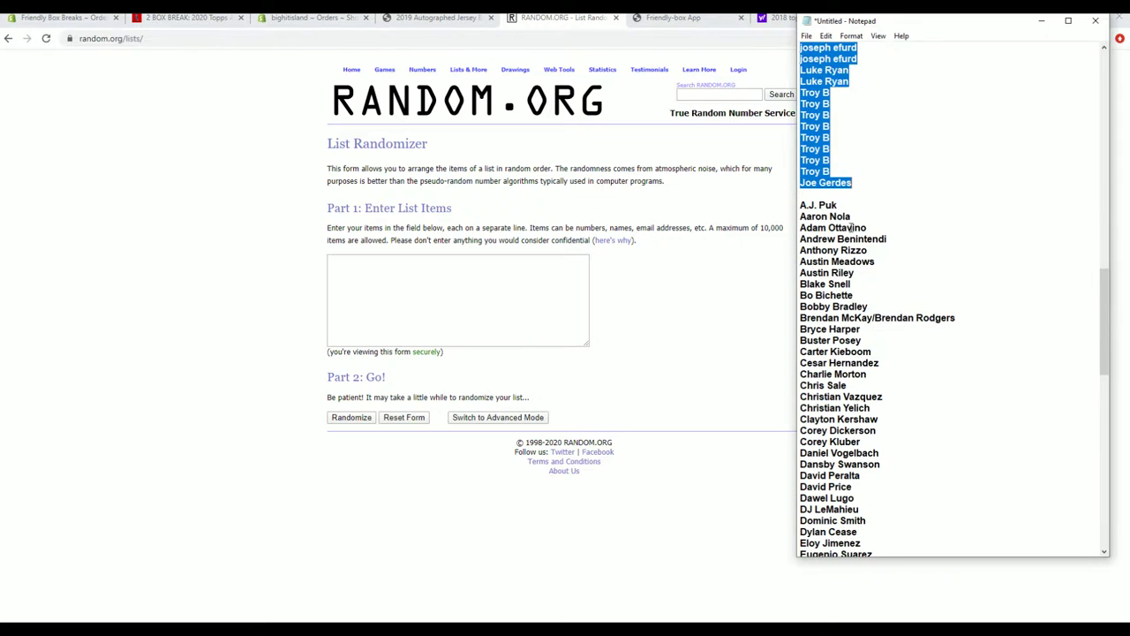
{"action": "left_click_drag", "start_coordinate": [800, 205], "coordinate": [939, 527]}
{"action": "right_click", "coordinate": [842, 337]}
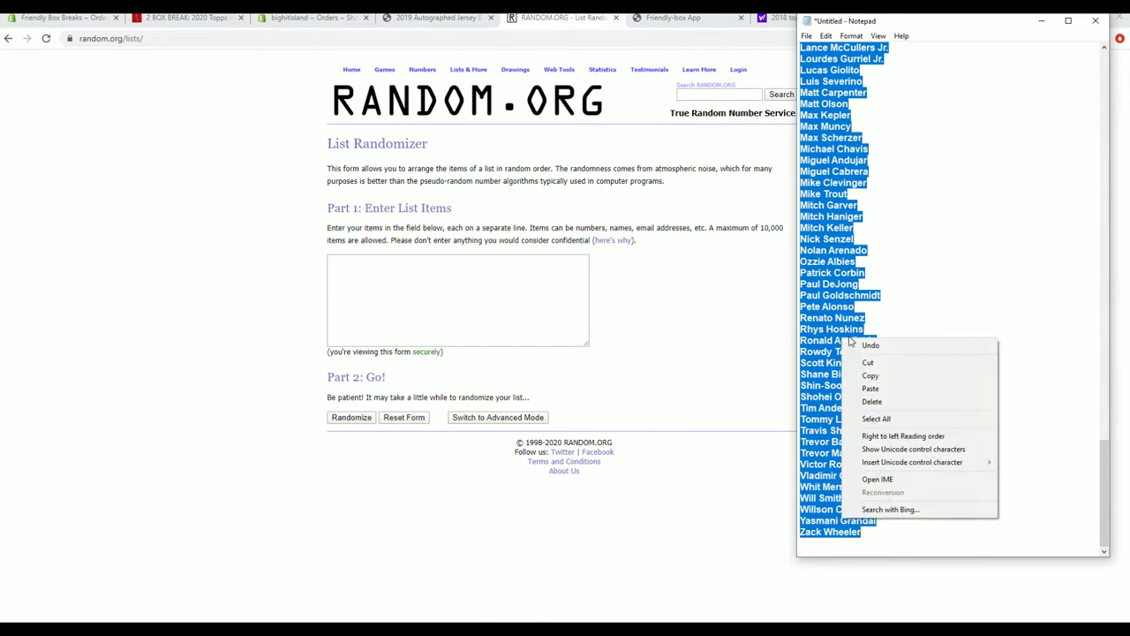
{"action": "left_click", "coordinate": [873, 376]}
Step: Paste the copied player list into the browser's List Randomizer form and randomize it
{"action": "left_click", "coordinate": [392, 262]}
{"action": "right_click", "coordinate": [393, 265]}
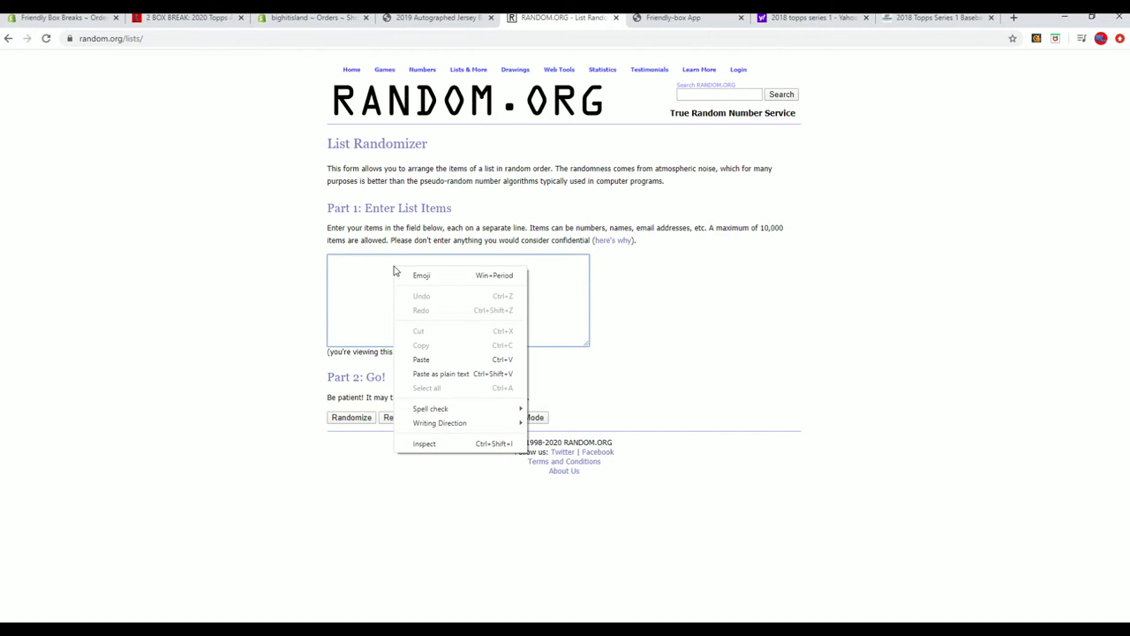
{"action": "left_click", "coordinate": [433, 359]}
{"action": "left_click", "coordinate": [350, 417]}
Step: Randomize the player list six more times, for seven randomizations in total
{"action": "scroll", "coordinate": [351, 423], "scroll_direction": "down", "scroll_amount": 7}
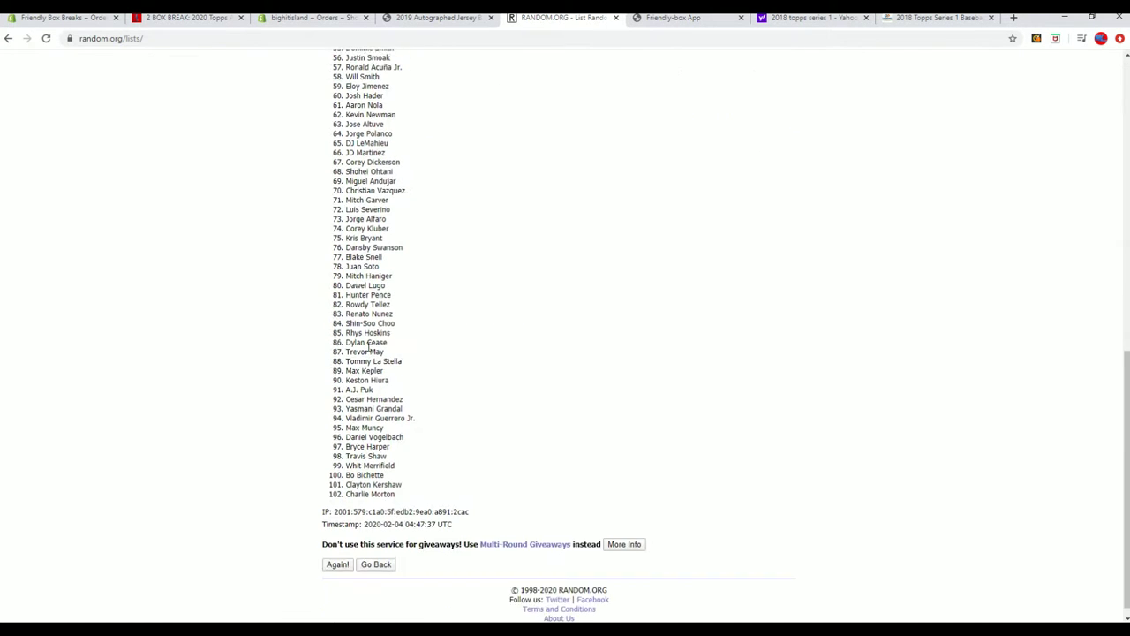
{"action": "left_click", "coordinate": [338, 551]}
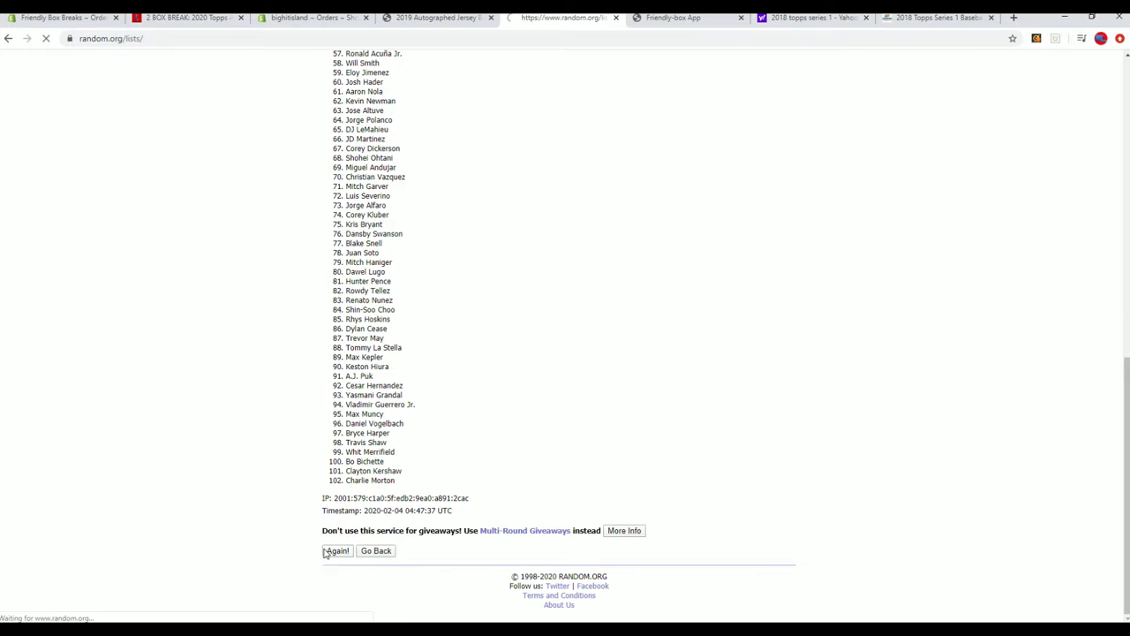
{"action": "scroll", "coordinate": [340, 436], "scroll_direction": "down", "scroll_amount": 10}
{"action": "left_click", "coordinate": [338, 554]}
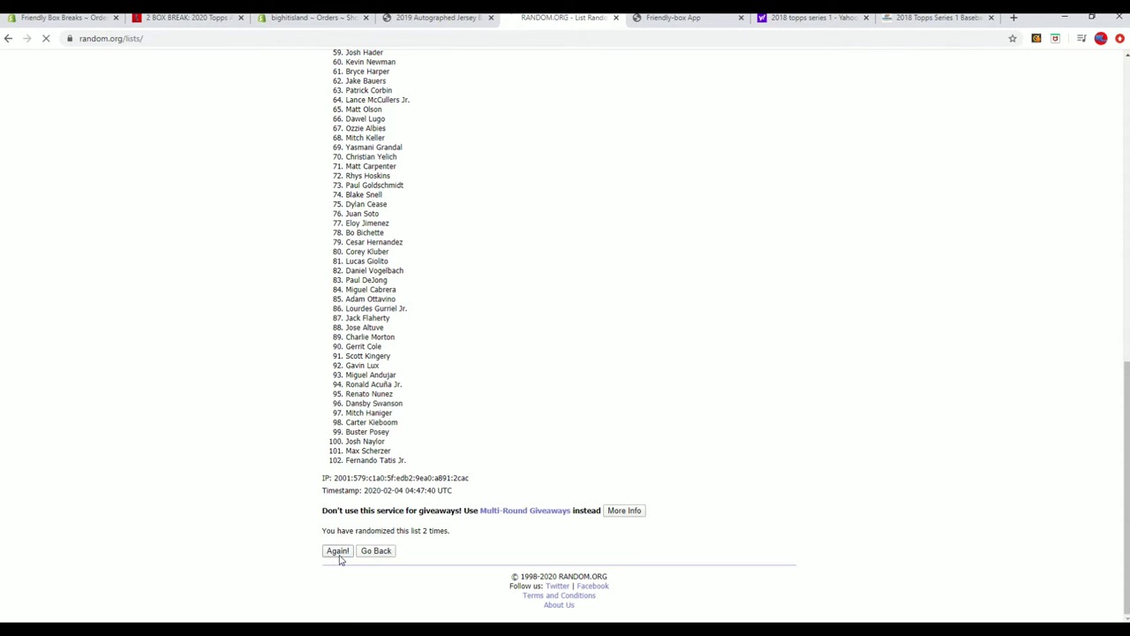
{"action": "scroll", "coordinate": [322, 468], "scroll_direction": "down", "scroll_amount": 10}
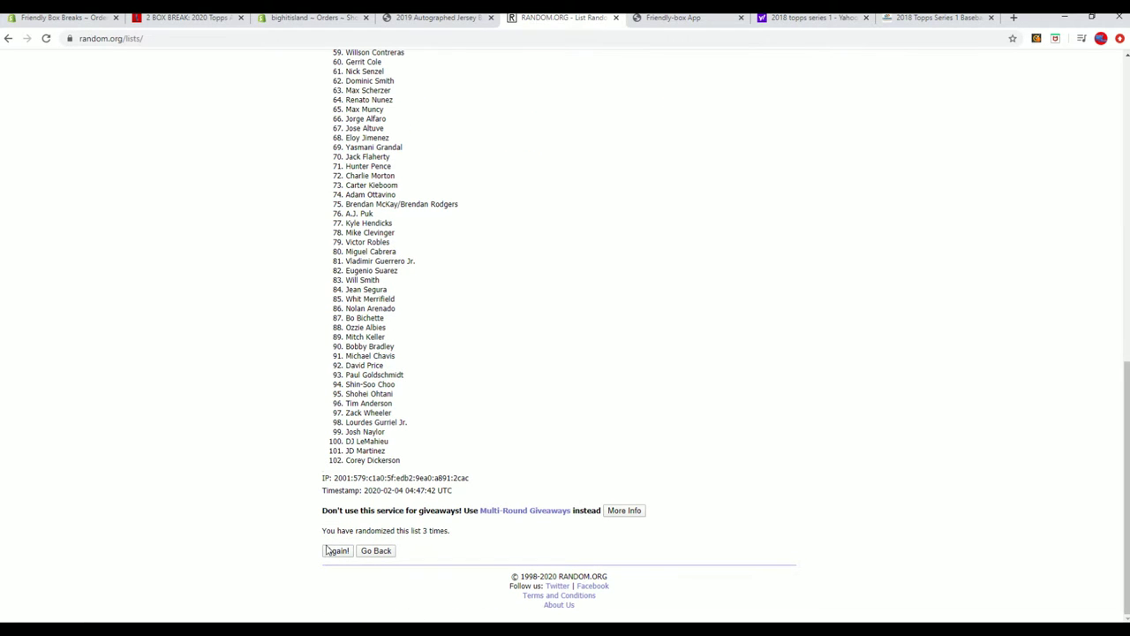
{"action": "scroll", "coordinate": [335, 529], "scroll_direction": "down", "scroll_amount": 10}
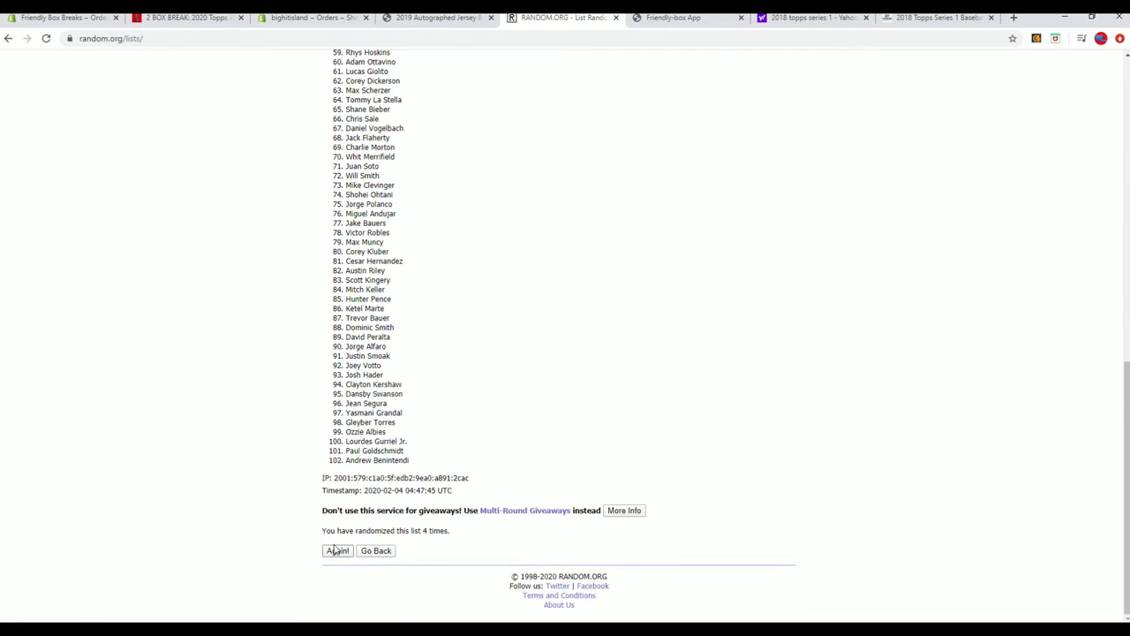
{"action": "left_click", "coordinate": [338, 551]}
{"action": "scroll", "coordinate": [323, 446], "scroll_direction": "down", "scroll_amount": 10}
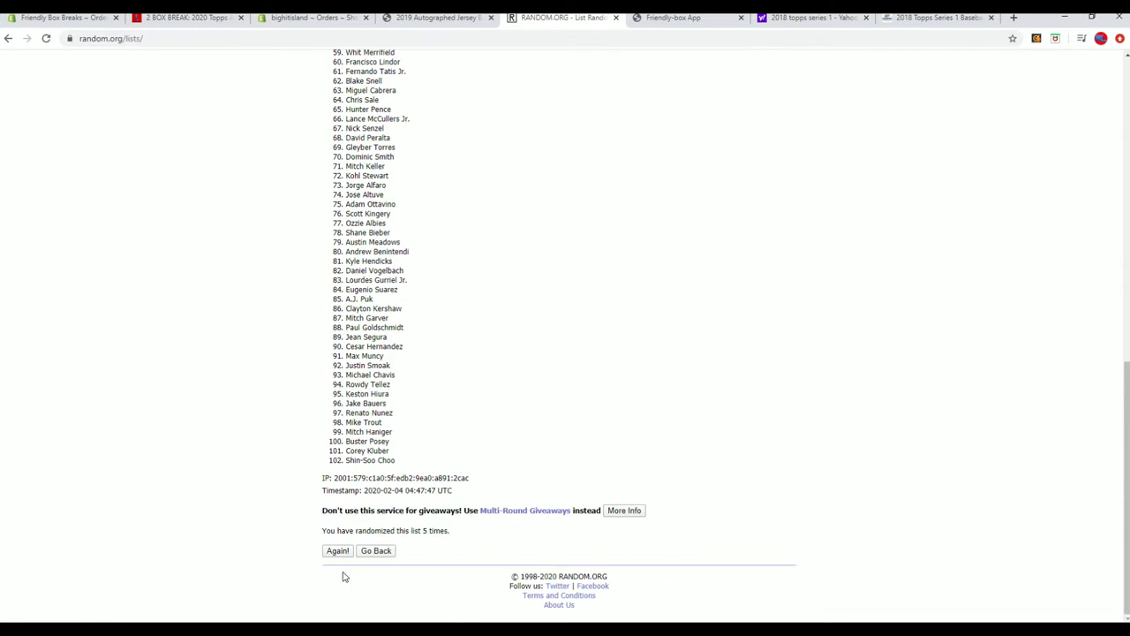
{"action": "left_click", "coordinate": [337, 551]}
{"action": "scroll", "coordinate": [311, 451], "scroll_direction": "down", "scroll_amount": 10}
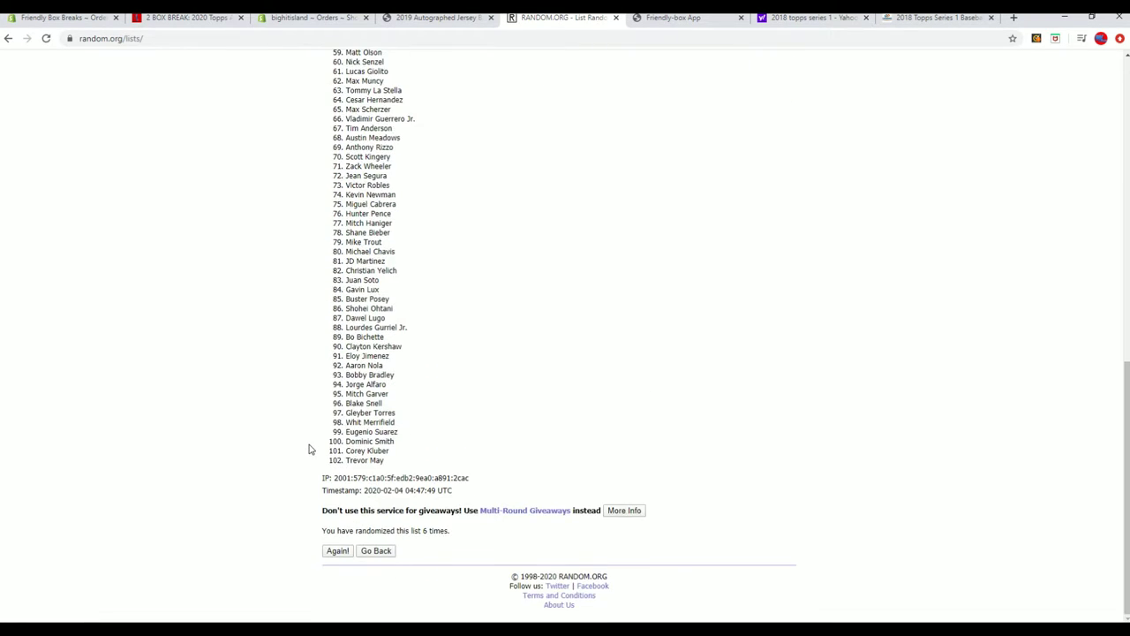
{"action": "left_click", "coordinate": [333, 552]}
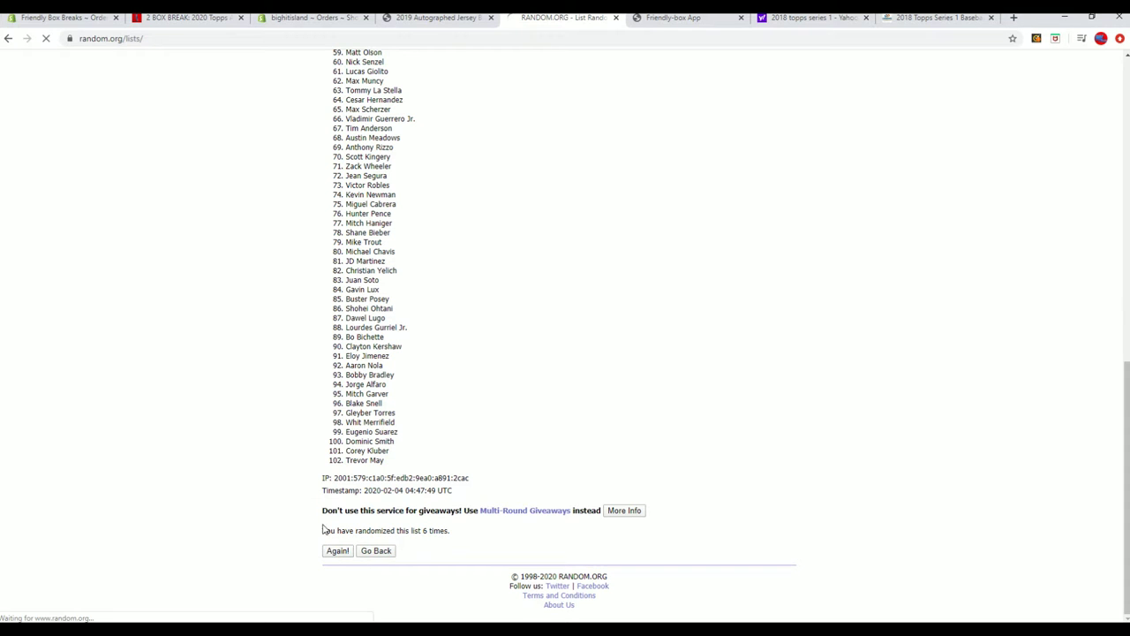
Step: Copy all 102 player names from the seventh randomized result
{"action": "left_click_drag", "start_coordinate": [345, 185], "coordinate": [429, 462]}
{"action": "scroll", "coordinate": [397, 303], "scroll_direction": "down", "scroll_amount": 8}
{"action": "right_click", "coordinate": [371, 331]}
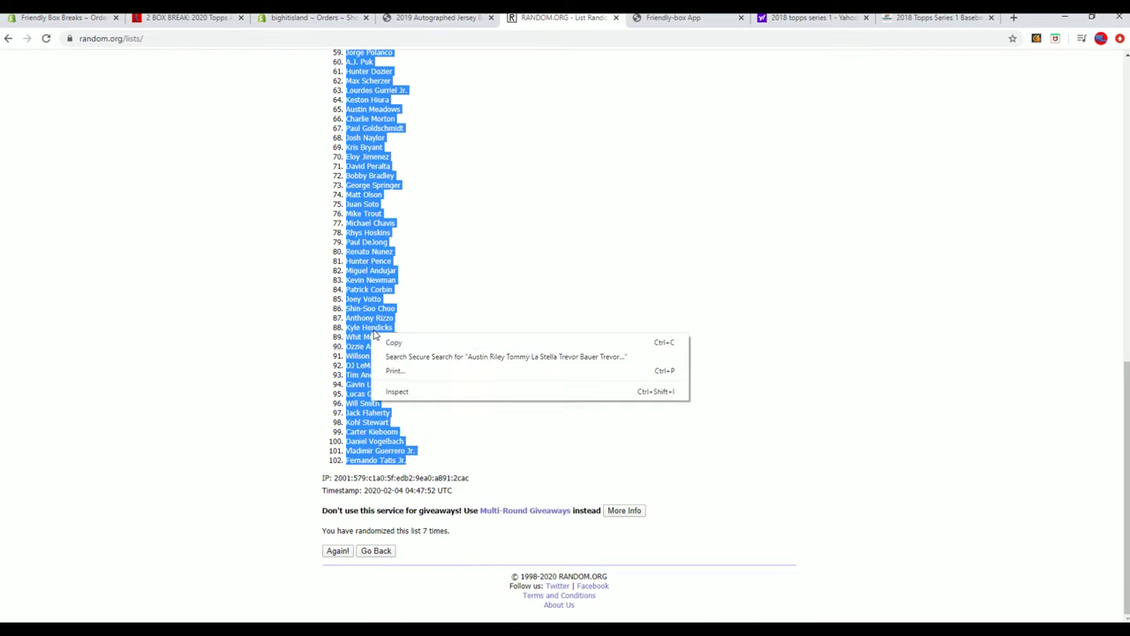
{"action": "left_click", "coordinate": [385, 343]}
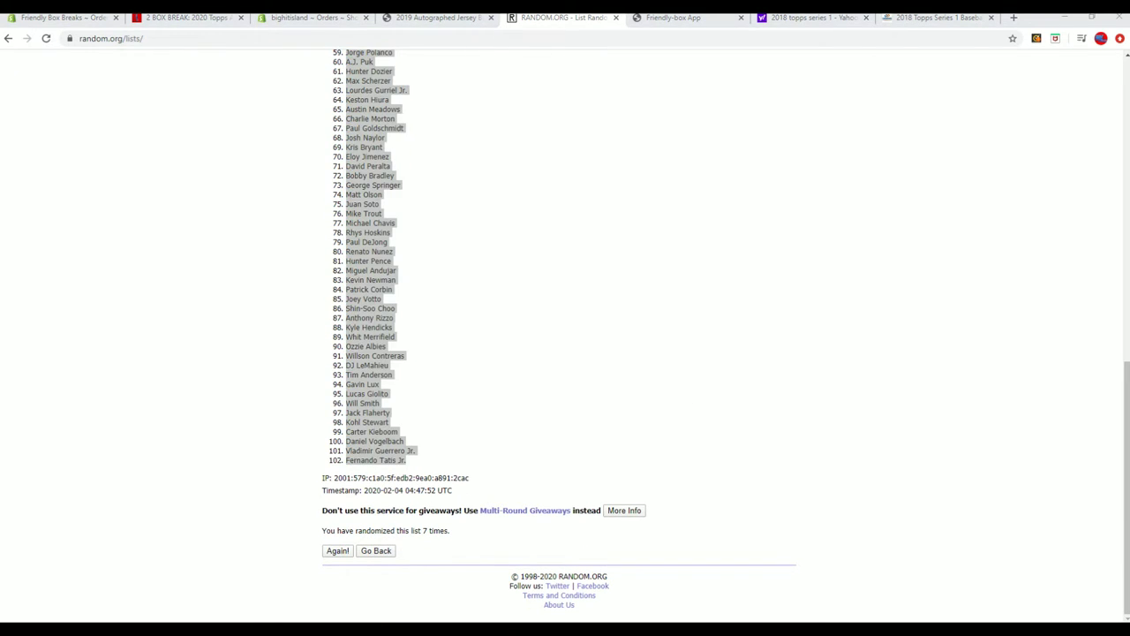
Step: Switch to the Excel sheet and paste the copied player names as plain text under the PLAYERS heading, starting at B2
{"action": "key", "text": "alt+Tab"}
{"action": "left_click", "coordinate": [167, 182]}
{"action": "right_click", "coordinate": [160, 165]}
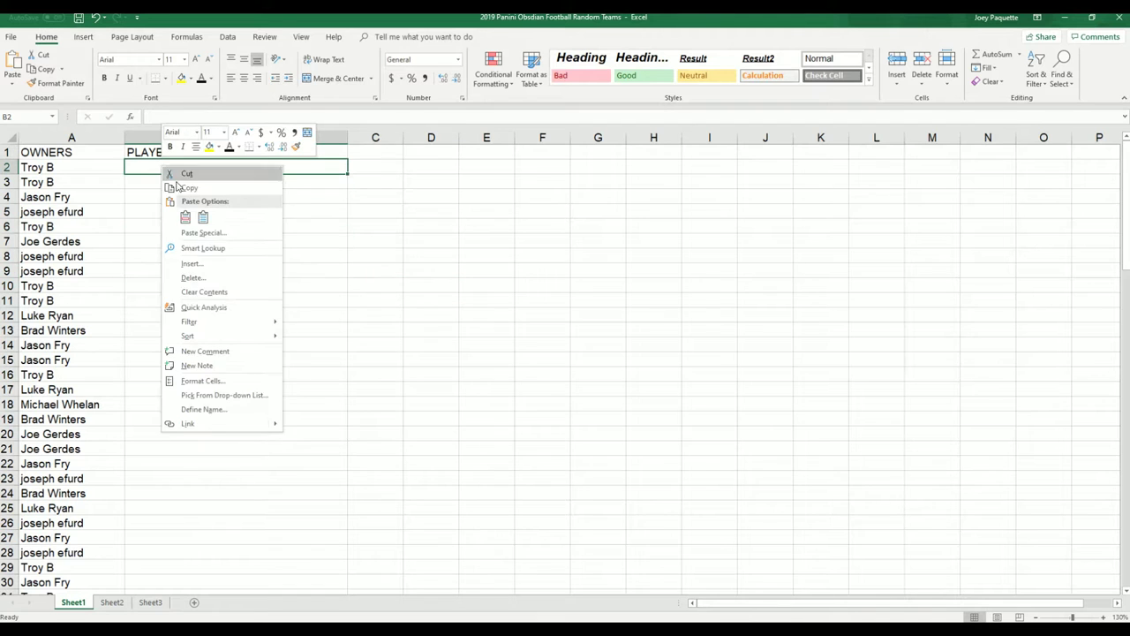
{"action": "left_click", "coordinate": [199, 235]}
{"action": "left_click", "coordinate": [124, 175]}
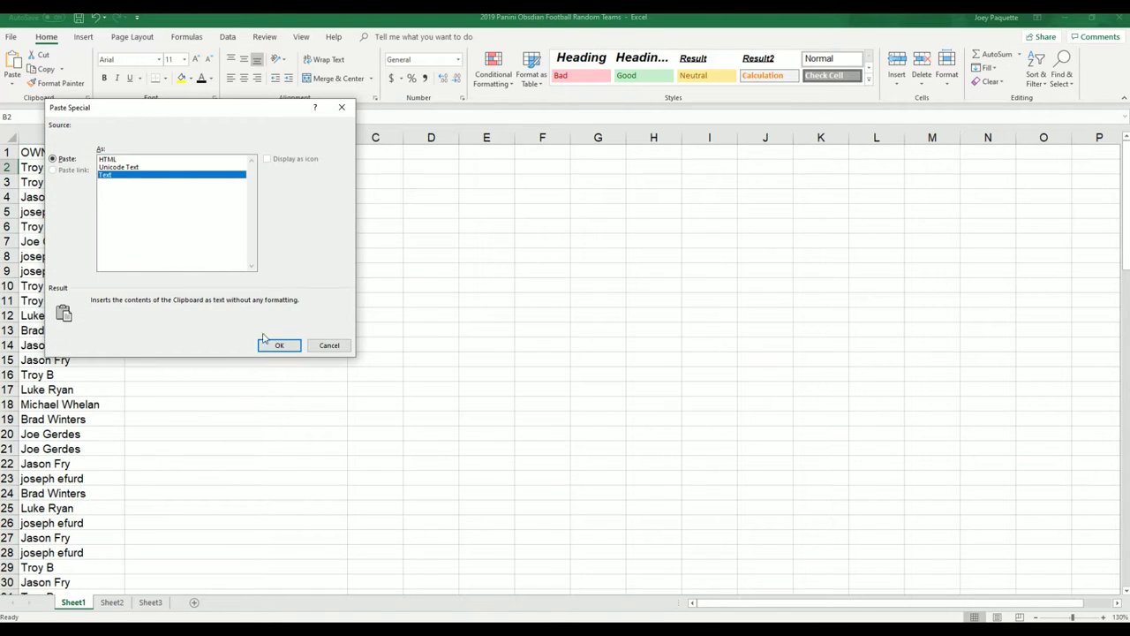
{"action": "left_click", "coordinate": [279, 346]}
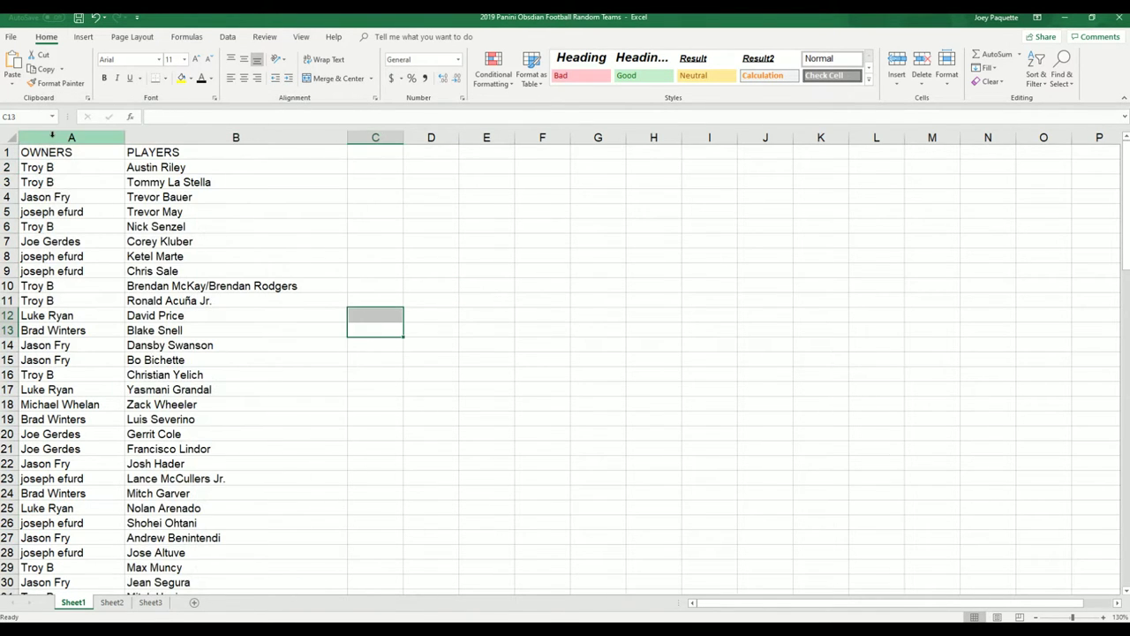
Step: Apply all borders to the OWNERS and PLAYERS columns, A and B
{"action": "left_click_drag", "start_coordinate": [59, 138], "coordinate": [154, 137]}
{"action": "left_click", "coordinate": [166, 84]}
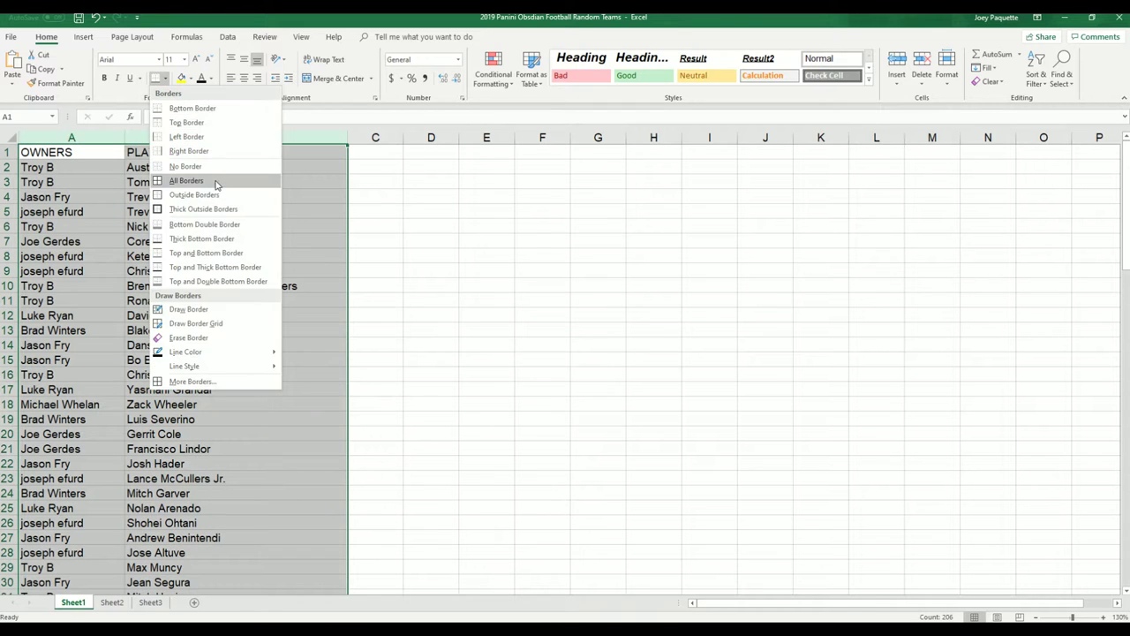
{"action": "left_click", "coordinate": [218, 185]}
{"action": "left_click", "coordinate": [113, 167]}
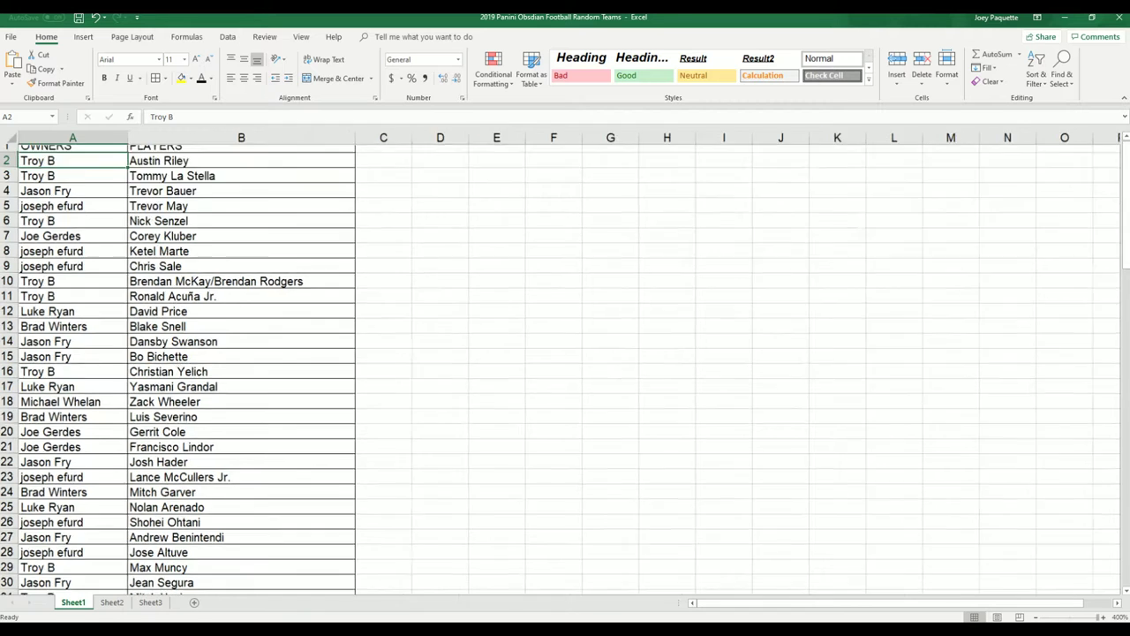
Step: Enlarge the sheet to 400% and read through the owner and player pairings row by row, returning to the first row
{"action": "left_click_drag", "start_coordinate": [1074, 618], "coordinate": [1098, 618]}
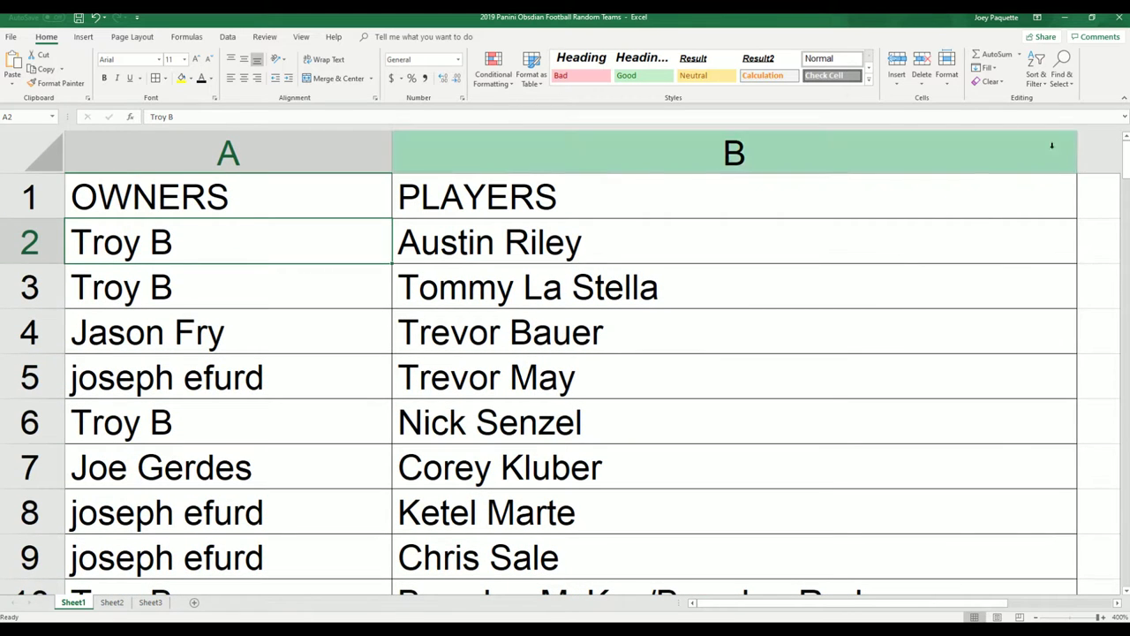
{"action": "left_click_drag", "start_coordinate": [1125, 152], "coordinate": [1113, 166]}
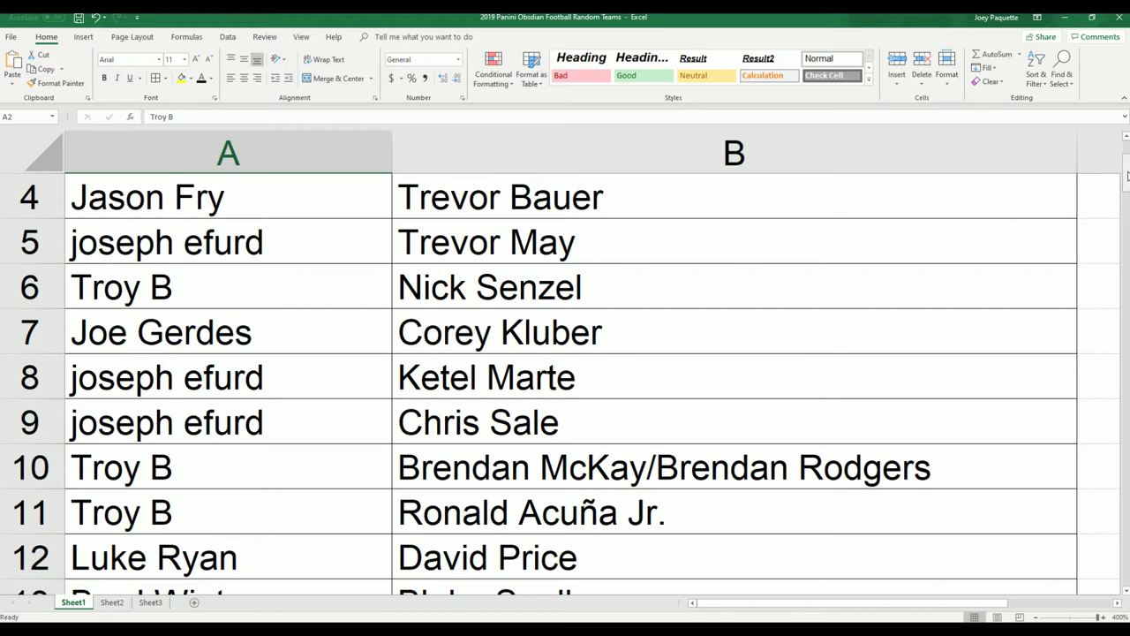
{"action": "left_click_drag", "start_coordinate": [1127, 180], "coordinate": [1125, 203]}
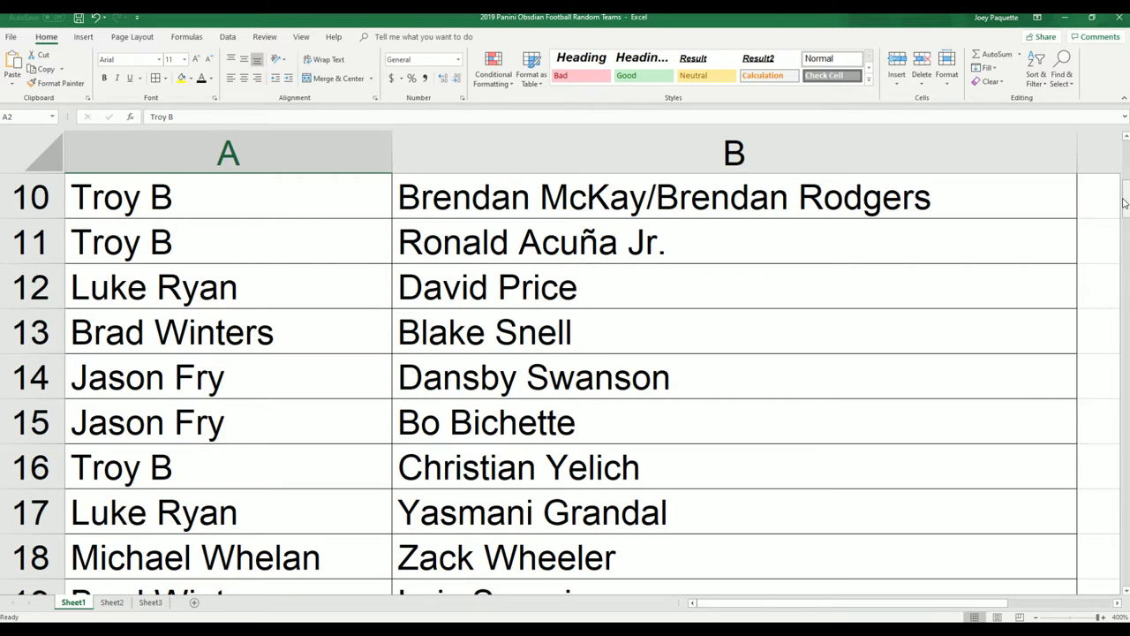
{"action": "left_click_drag", "start_coordinate": [1124, 204], "coordinate": [1120, 225]}
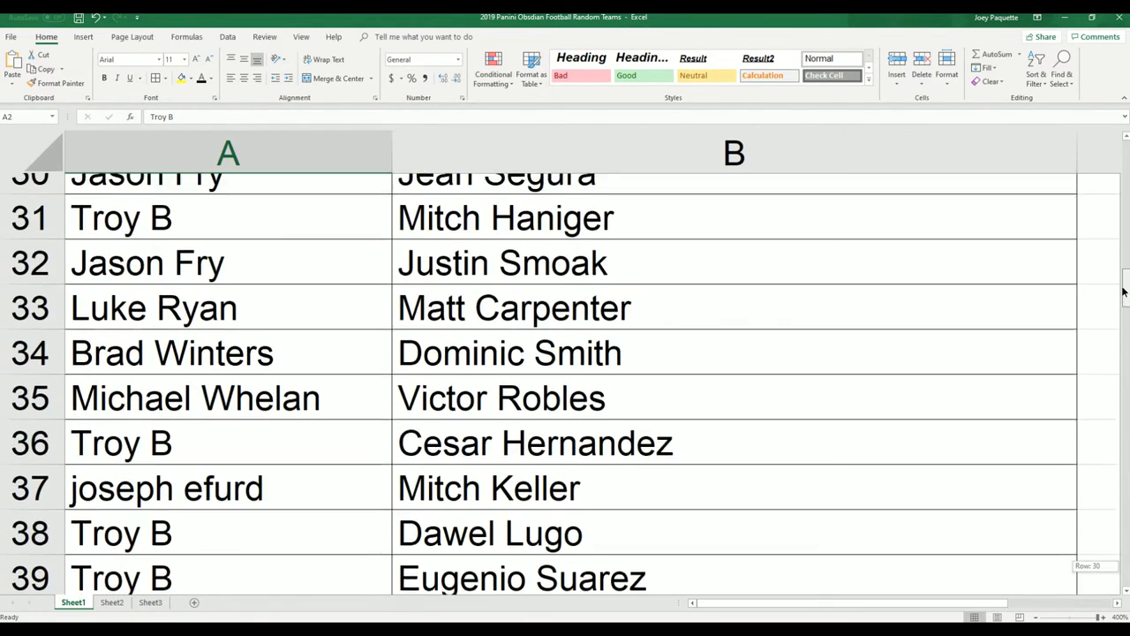
{"action": "left_click_drag", "start_coordinate": [1123, 284], "coordinate": [1128, 154]}
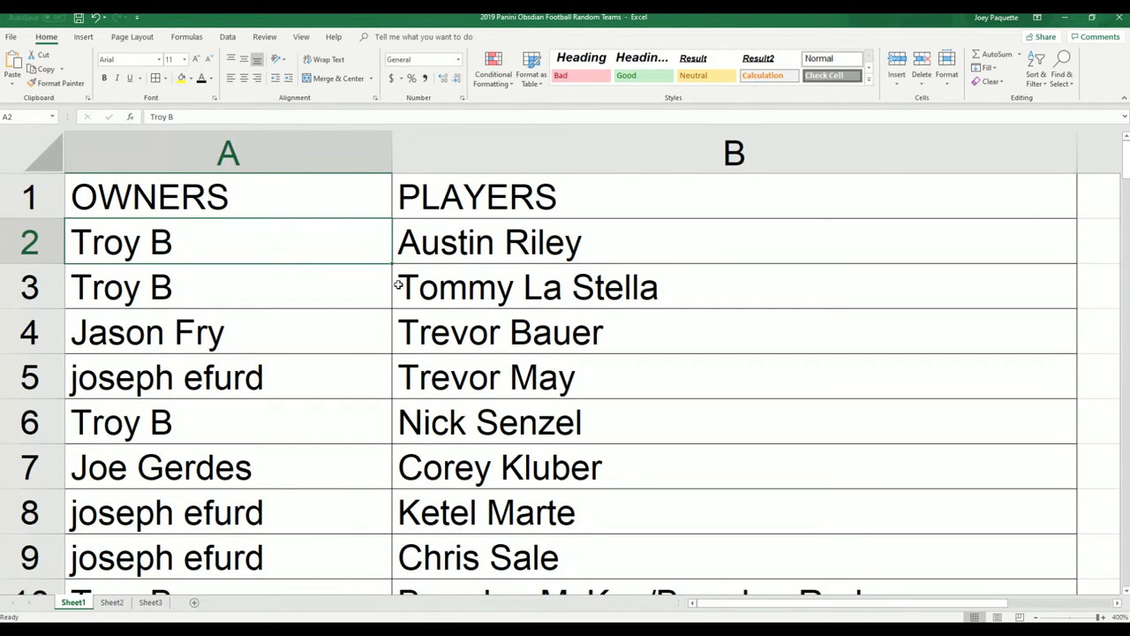